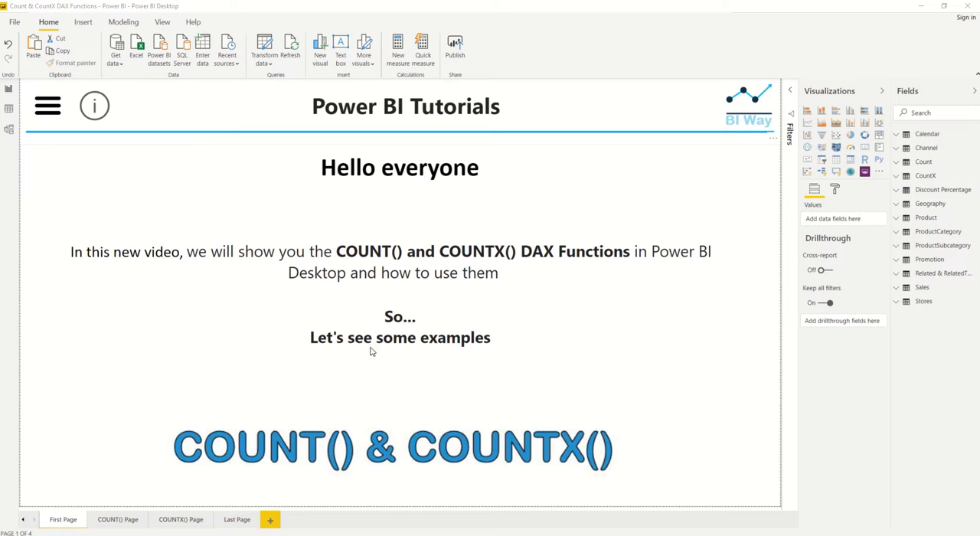
# Step: Open the COUNT() Page and add a new measure to the Geography table
pyautogui.click(121, 524)
pyautogui.click(120, 524)
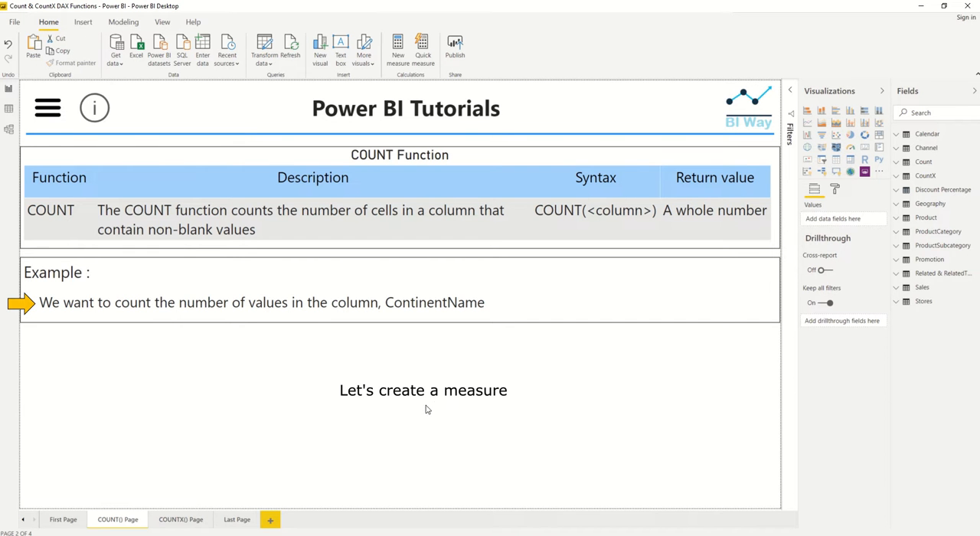
pyautogui.click(895, 205)
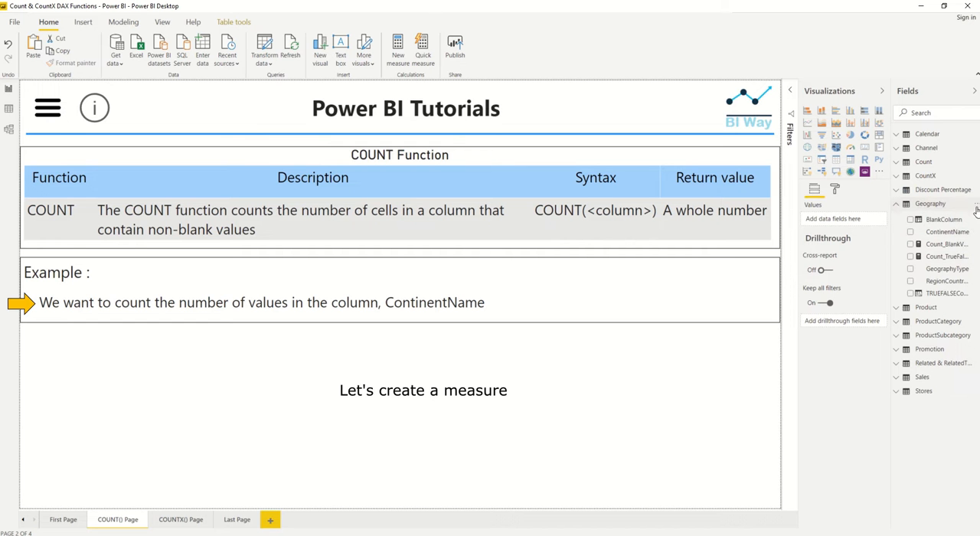
pyautogui.click(977, 207)
pyautogui.click(956, 219)
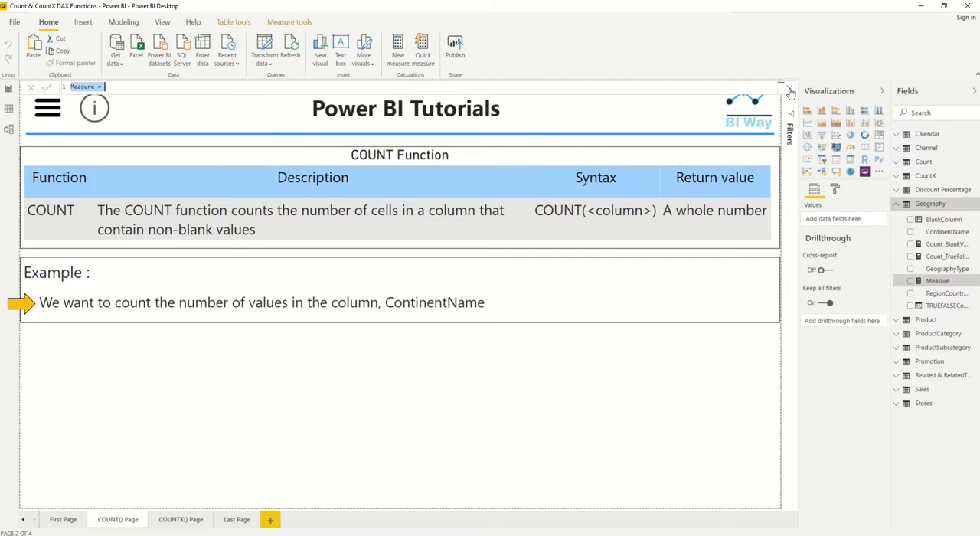
# Step: Define the new measure as Count_Continent = COUNT(Geography[ContinentName])
pyautogui.write('Count_Continent = ')
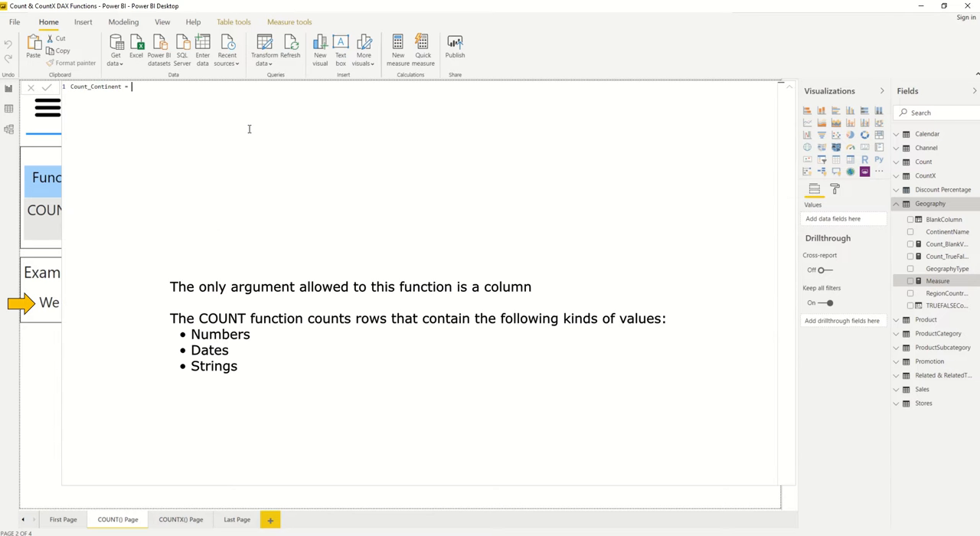
pyautogui.write('count')
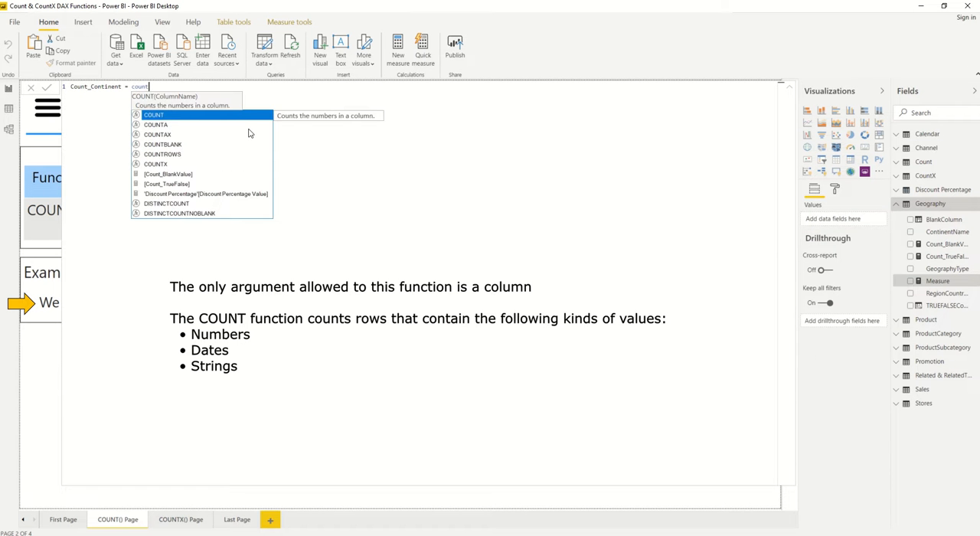
pyautogui.press('Tab')
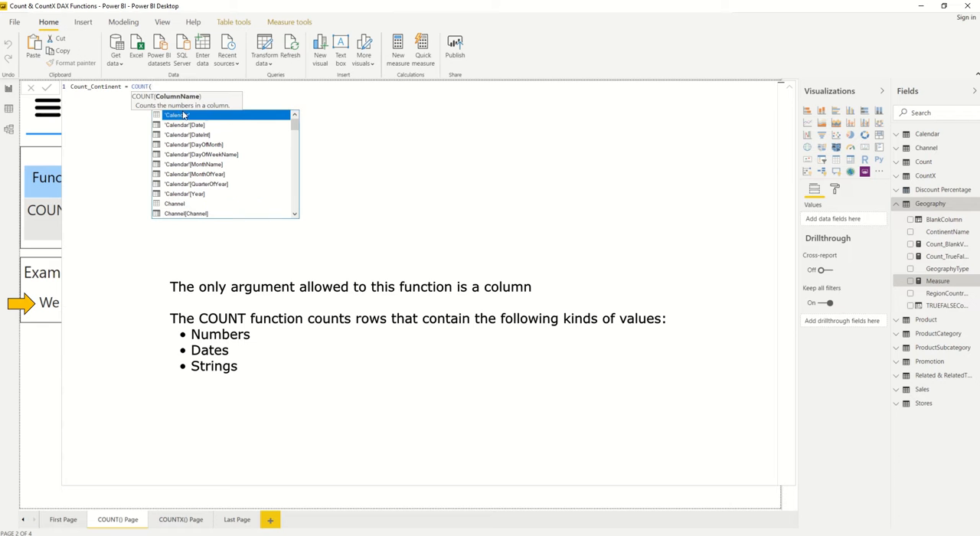
pyautogui.write('con')
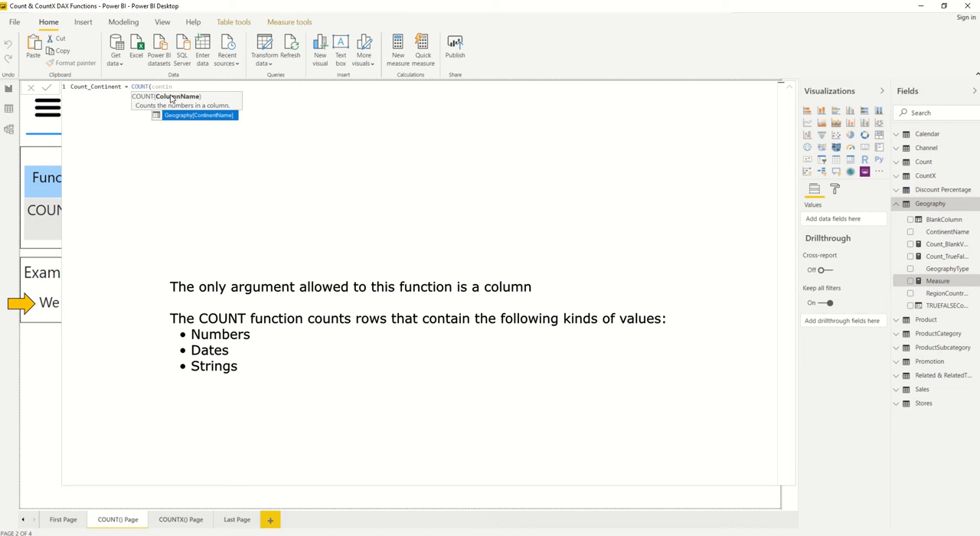
pyautogui.write('tin')
pyautogui.click(184, 115)
pyautogui.write(')')
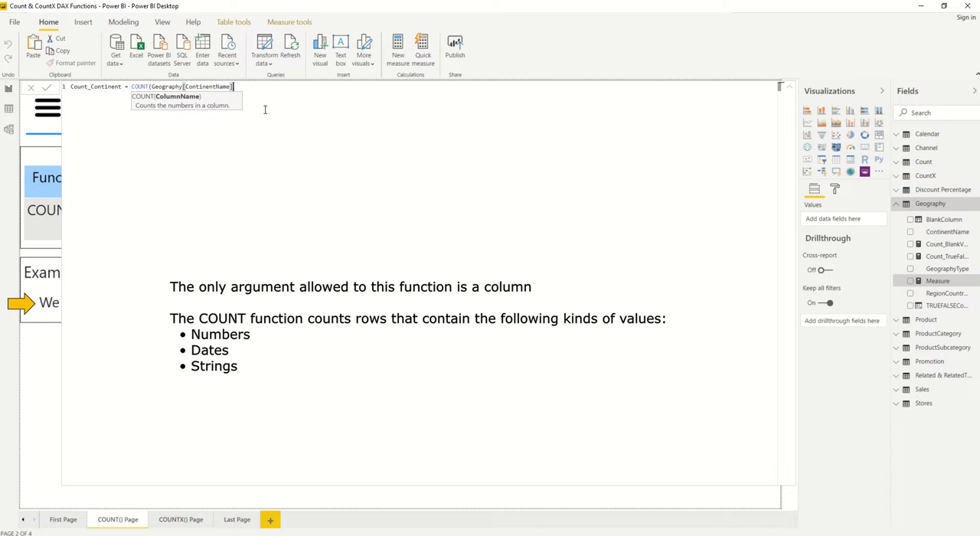
pyautogui.write(')')
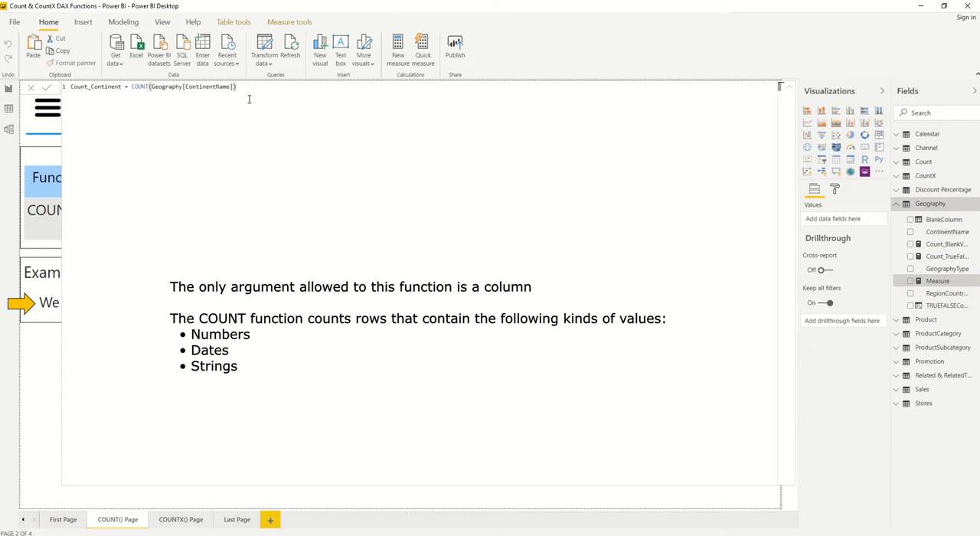
pyautogui.press('Return')
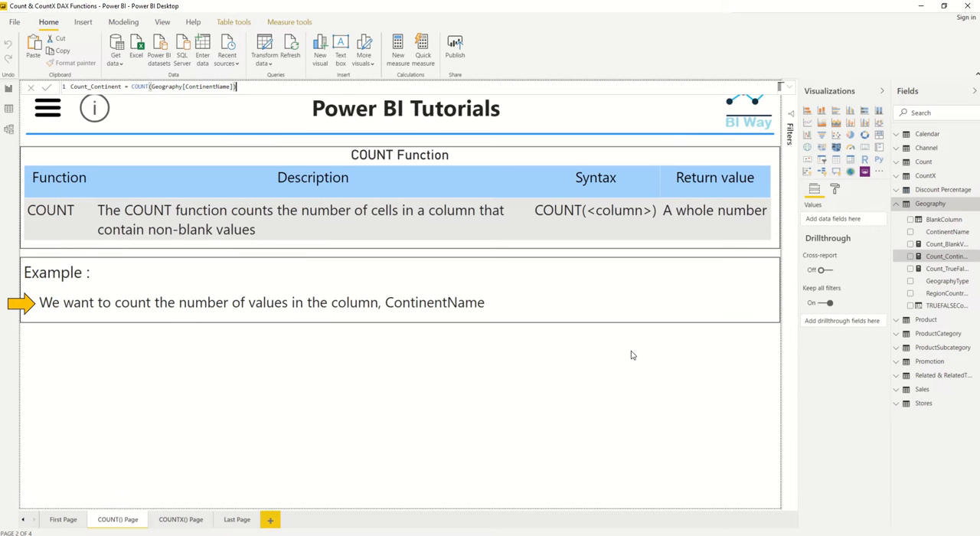
# Step: Show the Count_Continent measure in a new table visual, with ContinentName as the first column
pyautogui.click(911, 257)
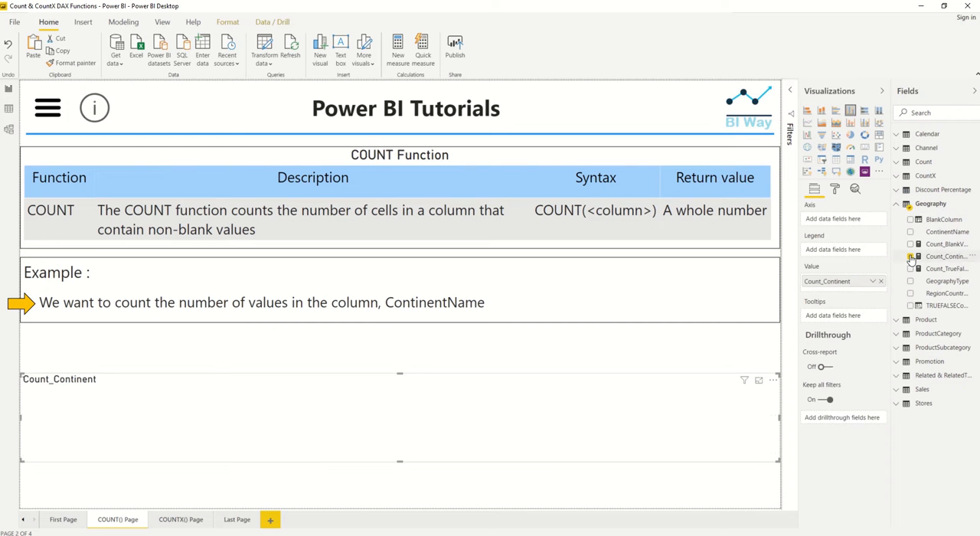
pyautogui.click(834, 161)
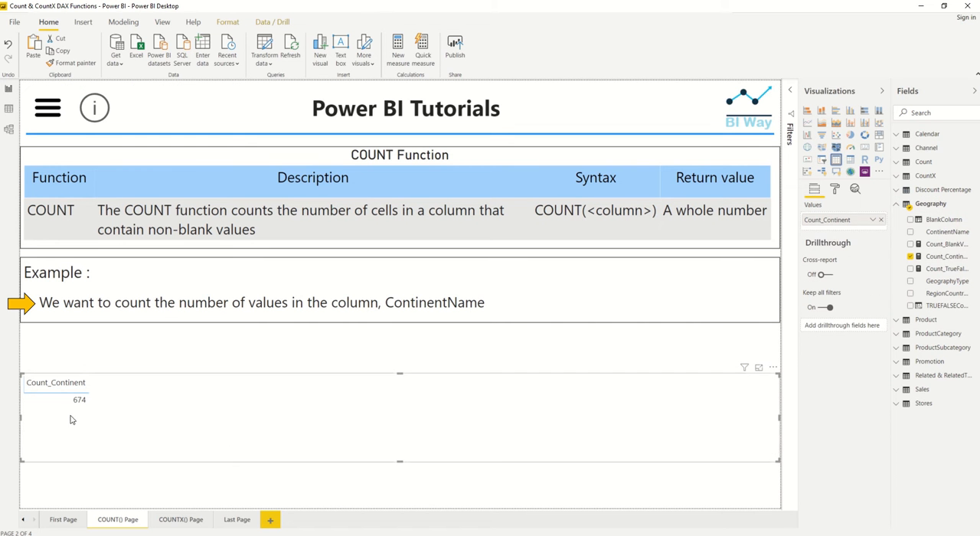
pyautogui.moveTo(944, 233); pyautogui.dragTo(828, 219)
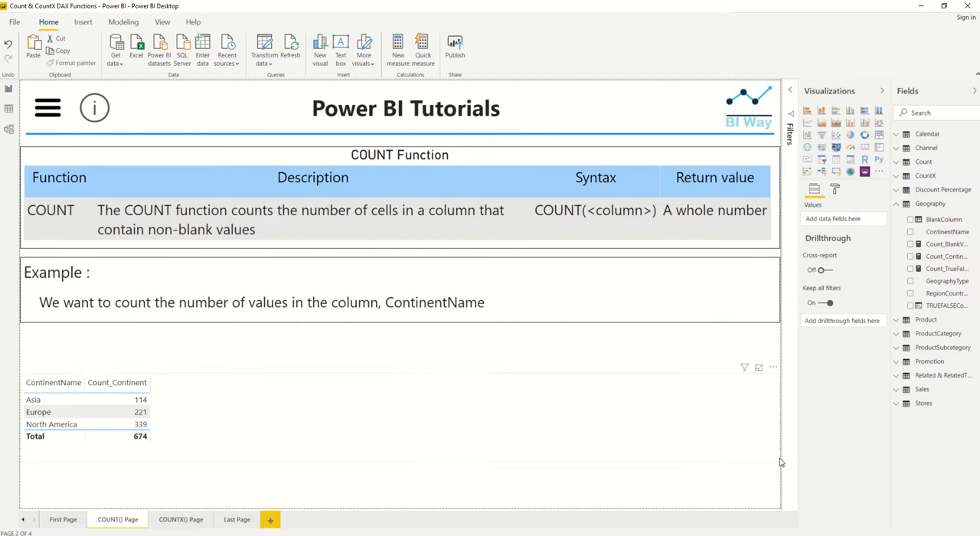
# Step: Narrow the table visual to about a third of the page width and move it up beneath the example text
pyautogui.moveTo(775, 462); pyautogui.dragTo(278, 500)
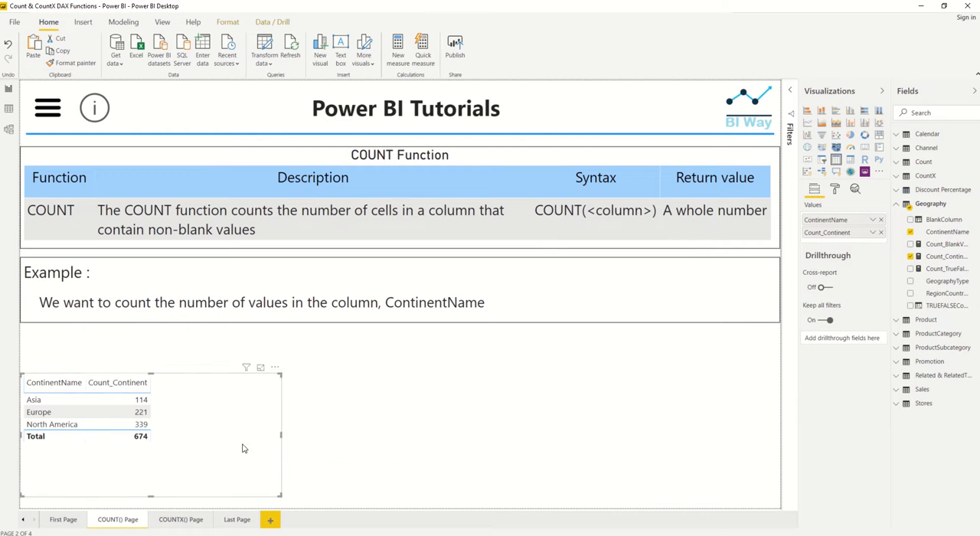
pyautogui.moveTo(224, 429); pyautogui.dragTo(225, 402)
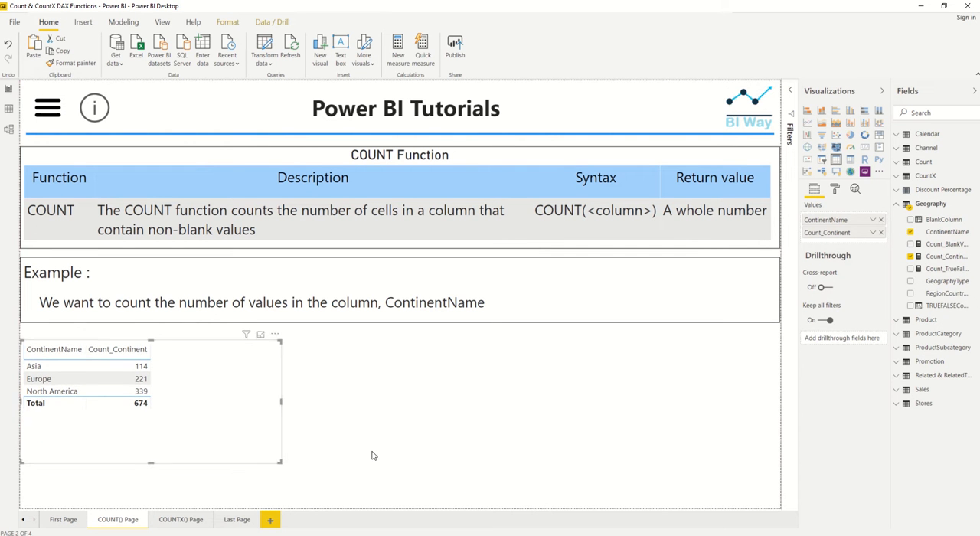
pyautogui.click(374, 455)
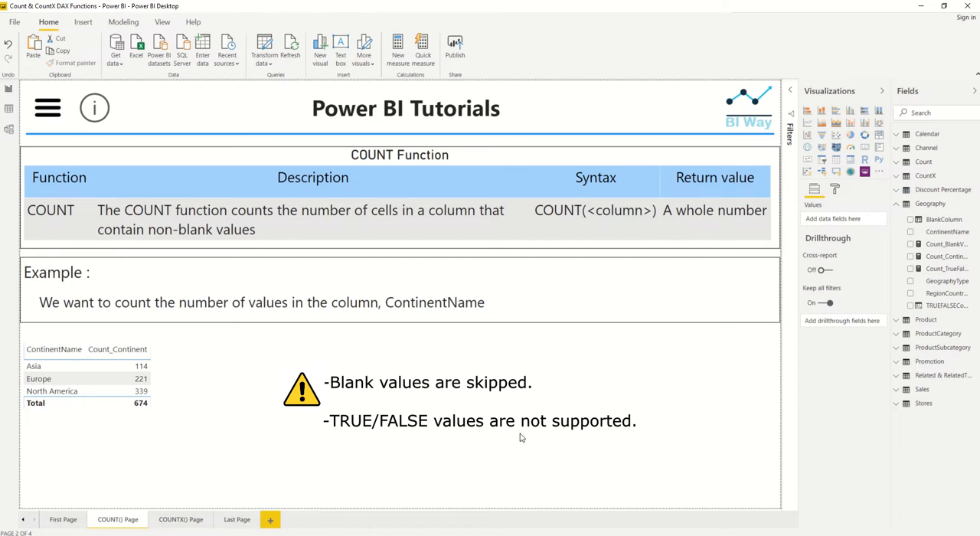
# Step: Add BlankColumn and TRUEFALSEColumn to the continent table and widen the visual slightly
pyautogui.click(255, 426)
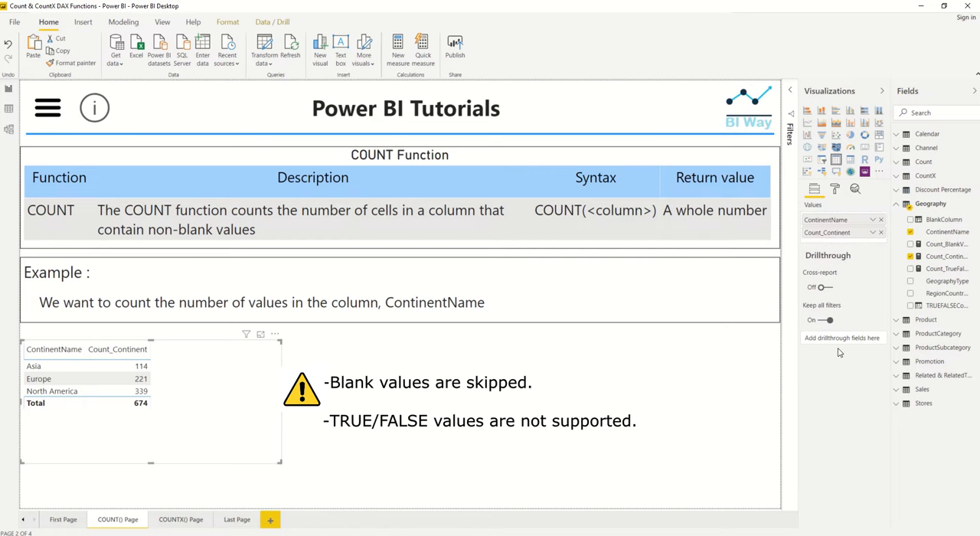
pyautogui.click(911, 220)
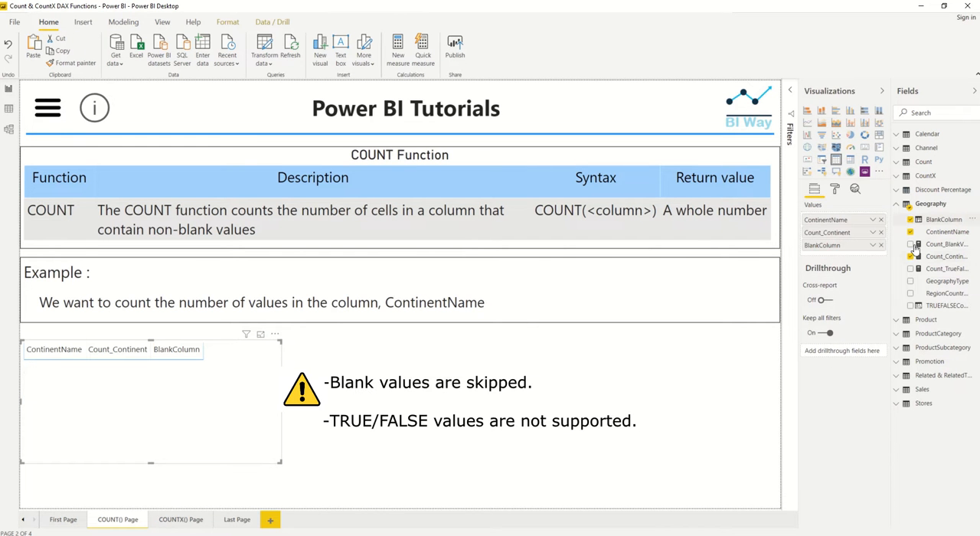
pyautogui.click(910, 306)
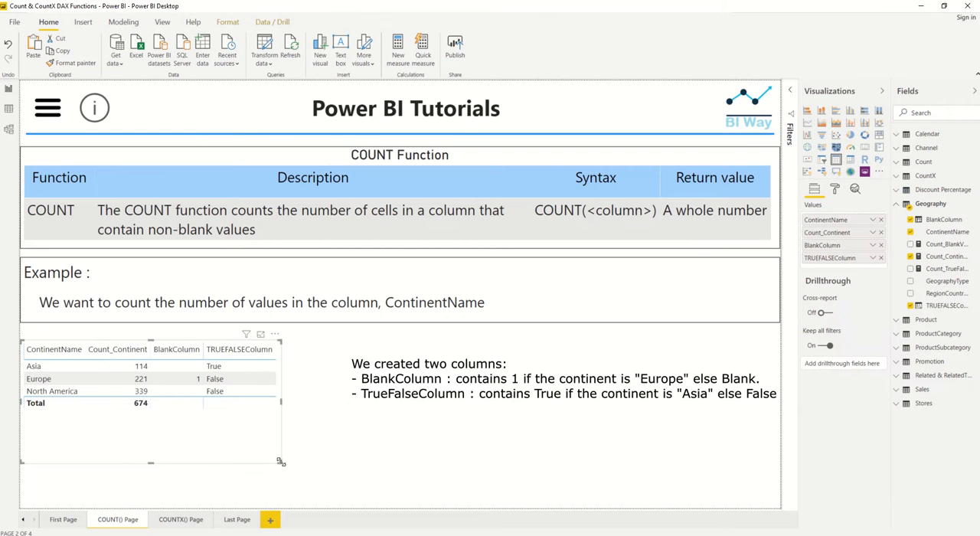
pyautogui.moveTo(281, 463); pyautogui.dragTo(321, 445)
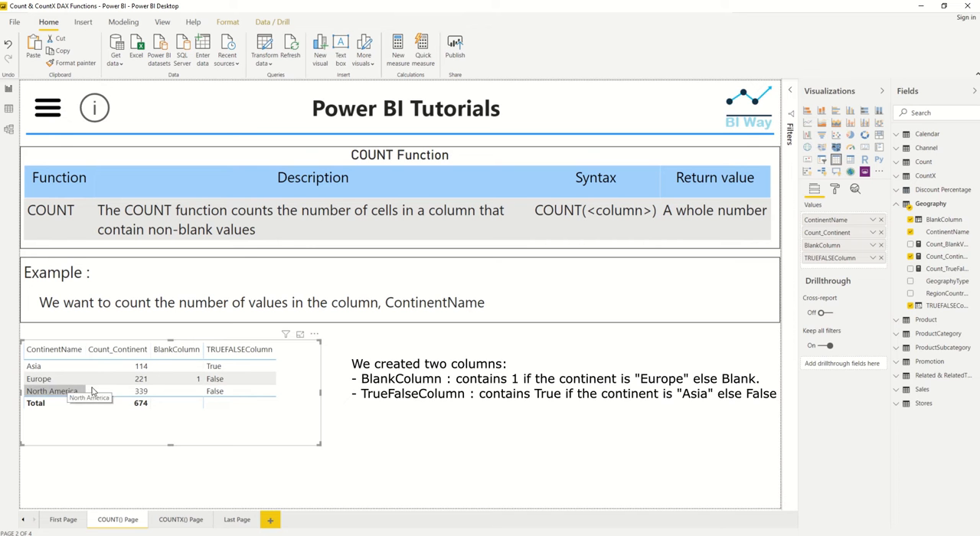
pyautogui.click(339, 419)
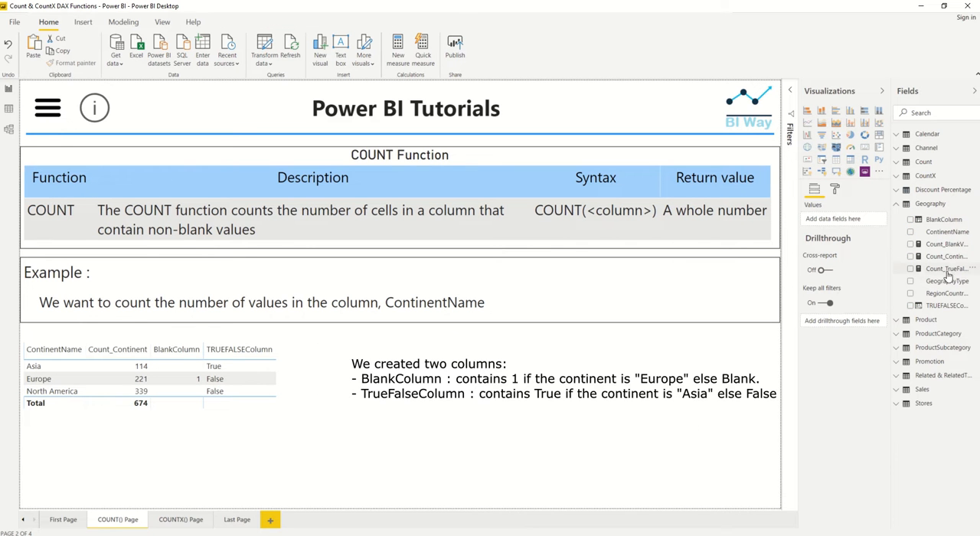
# Step: Review the formulas of the Count_BlankValue and Count_TrueFalse measures in the Geography table
pyautogui.click(945, 244)
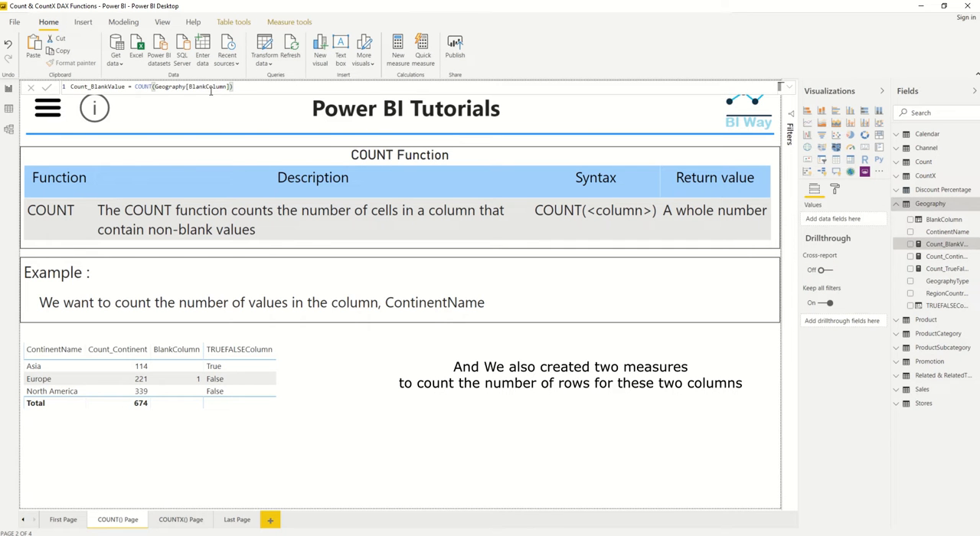
pyautogui.click(941, 269)
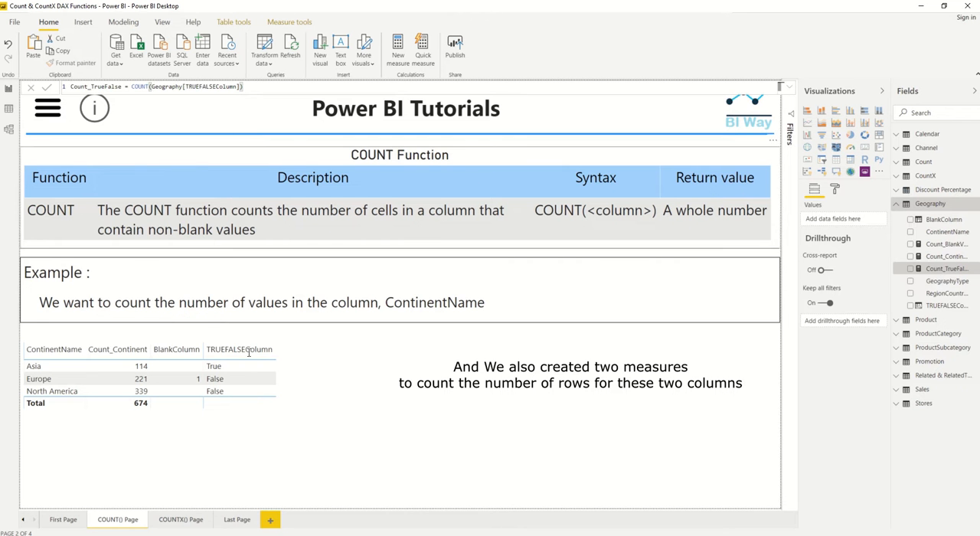
pyautogui.click(562, 395)
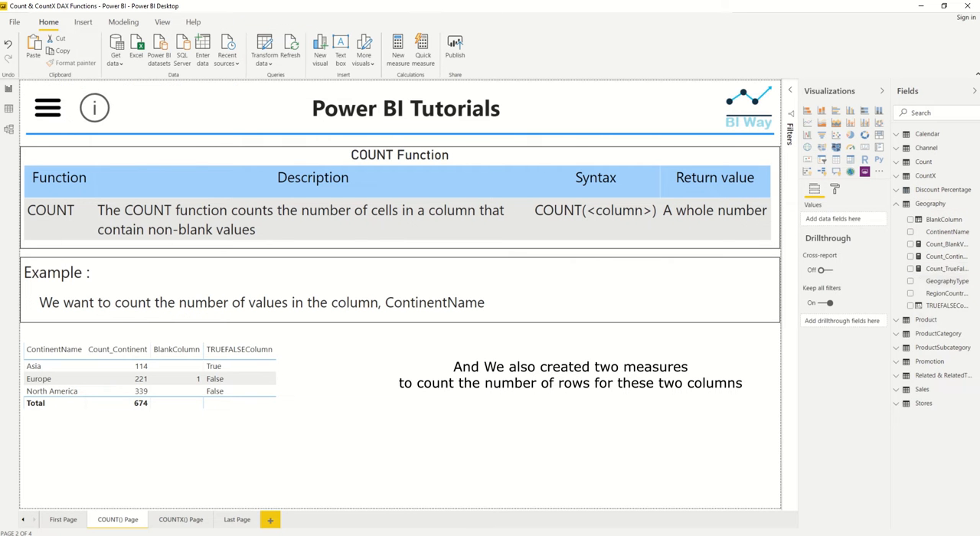
# Step: Display the Count_BlankValue measure in a small card visual beside the continent table
pyautogui.click(910, 245)
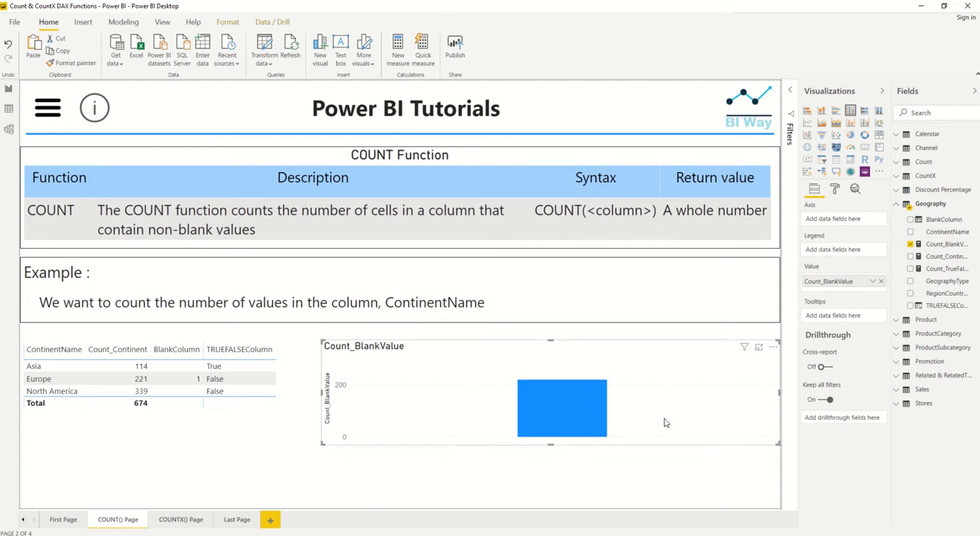
pyautogui.click(864, 147)
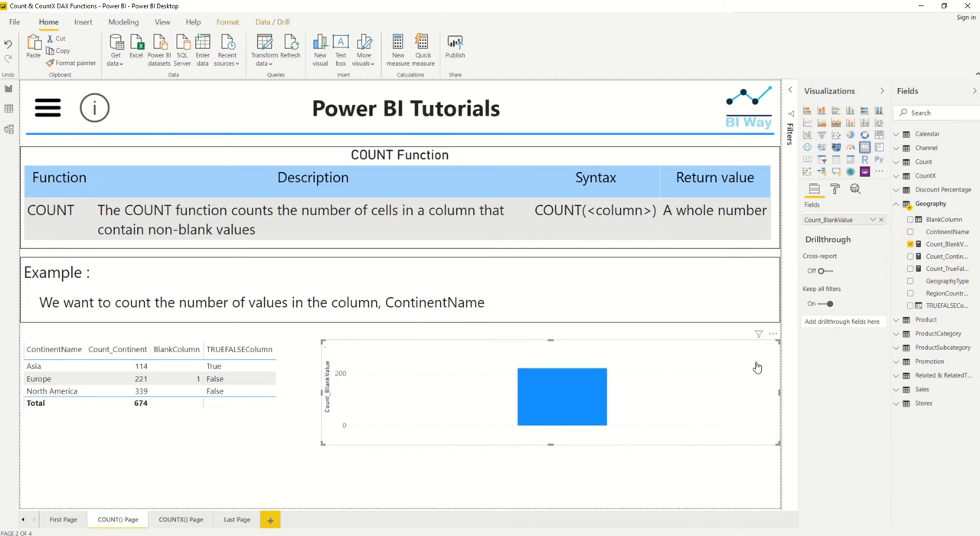
pyautogui.moveTo(776, 444); pyautogui.dragTo(454, 396)
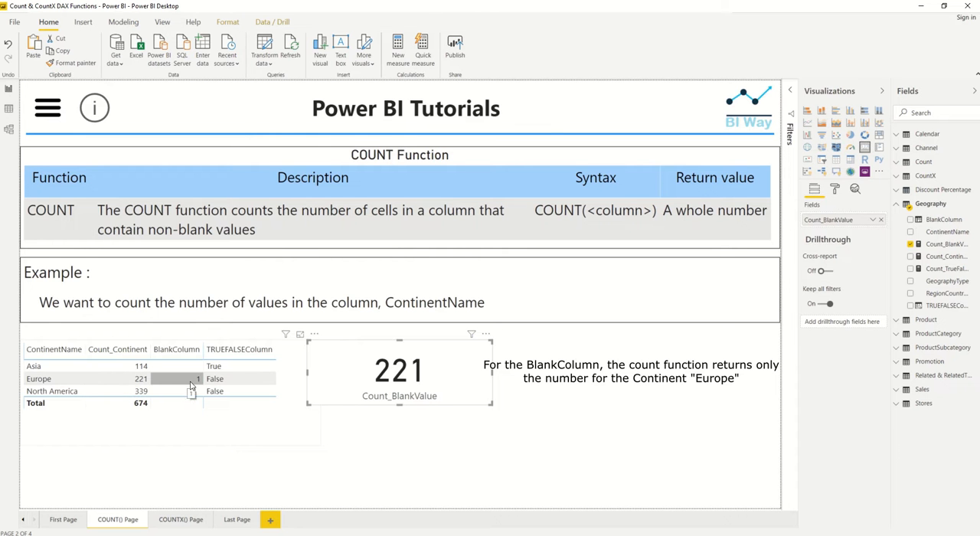
pyautogui.click(439, 431)
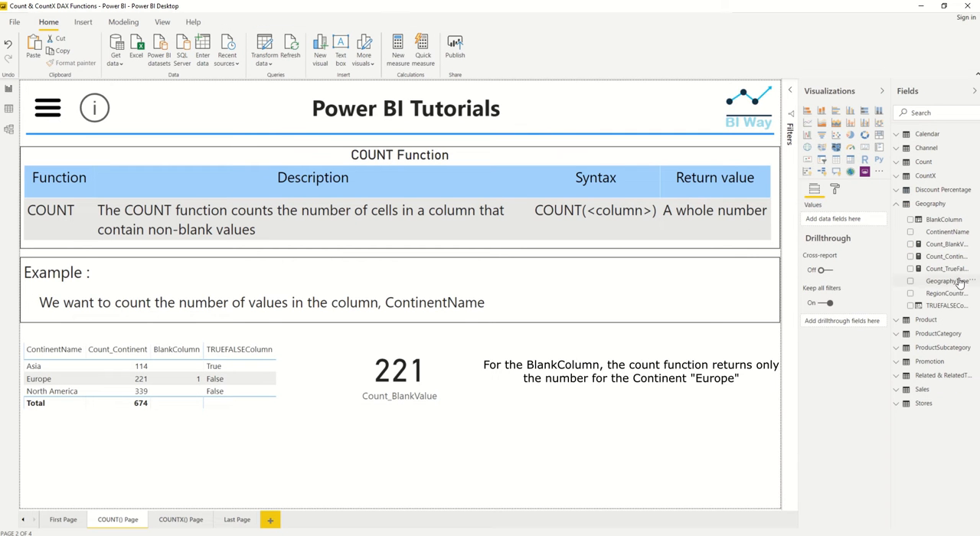
# Step: Add the Count_TrueFalse measure as a new visual beneath the card and read the visual's error details
pyautogui.click(911, 269)
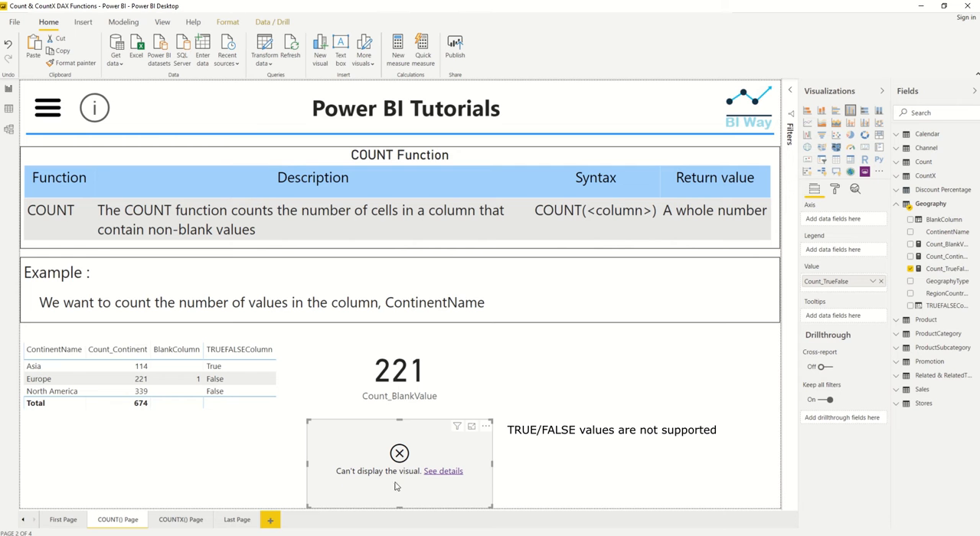
pyautogui.click(442, 473)
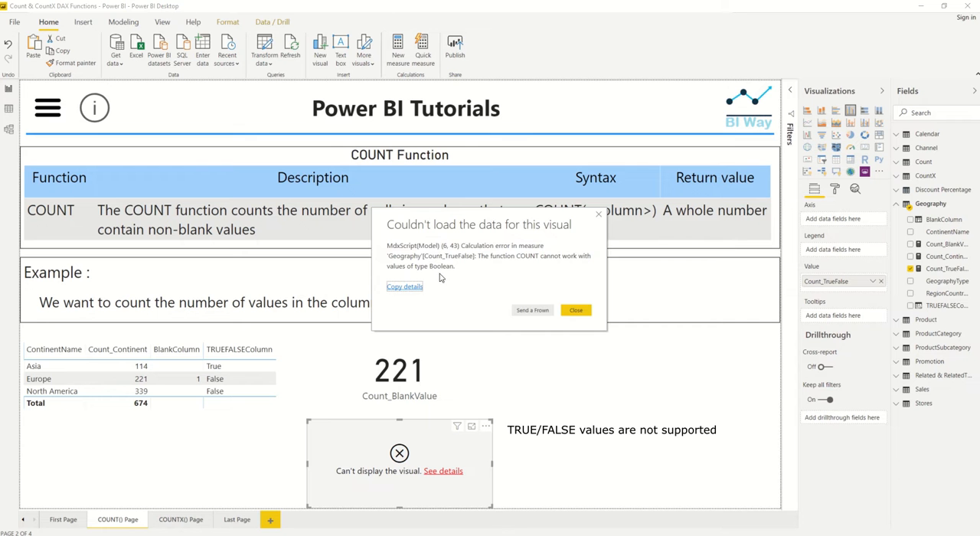
pyautogui.click(576, 311)
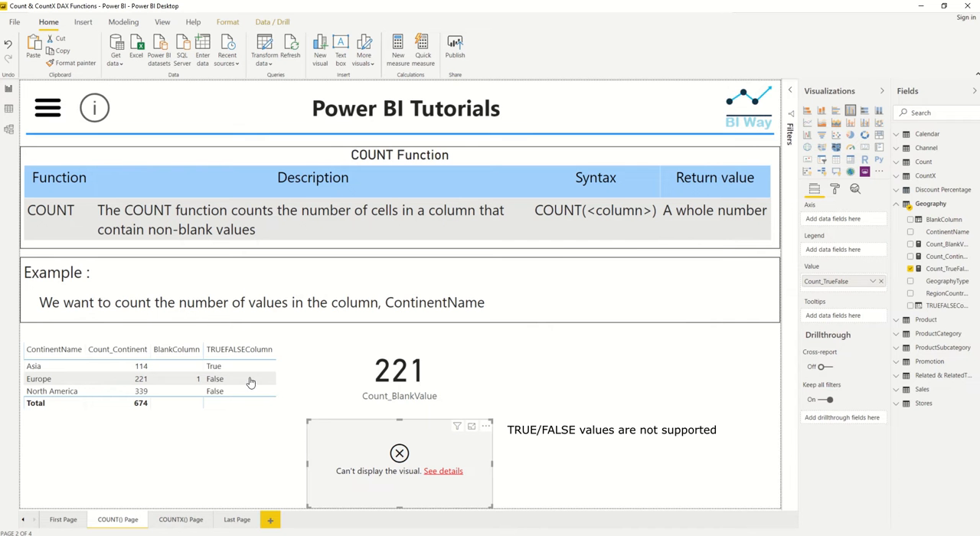
pyautogui.click(555, 443)
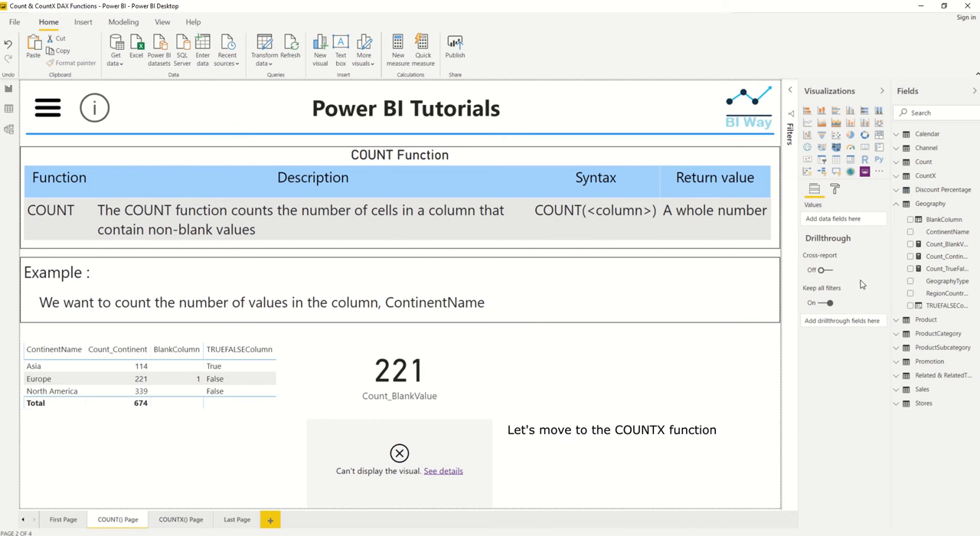
# Step: Switch to the COUNTX() Page and start a new measure named Count_Products in the Product table
pyautogui.click(897, 205)
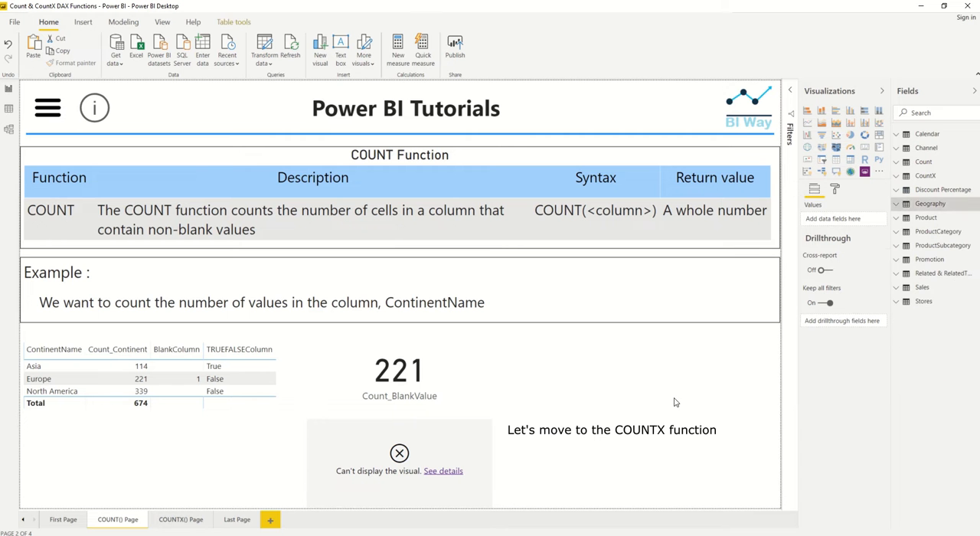
pyautogui.click(180, 520)
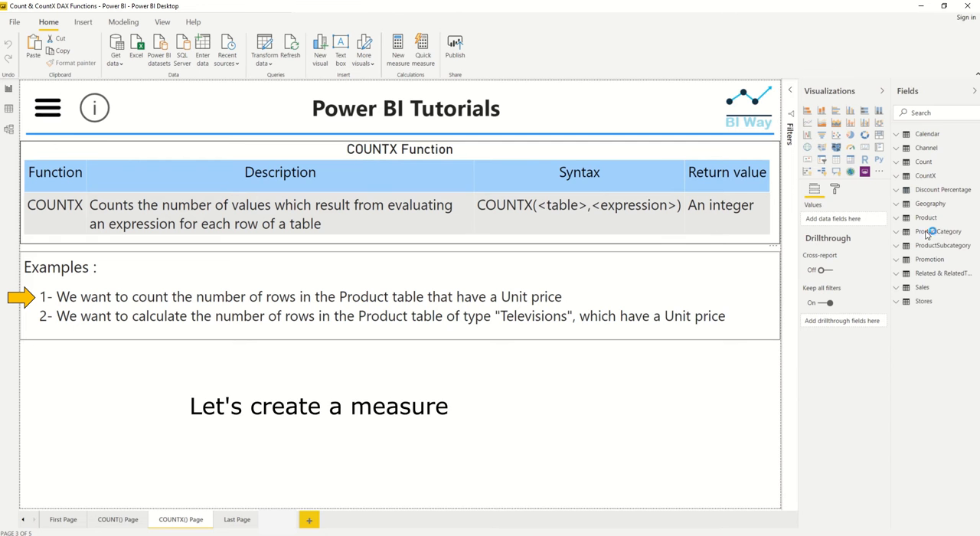
pyautogui.click(898, 220)
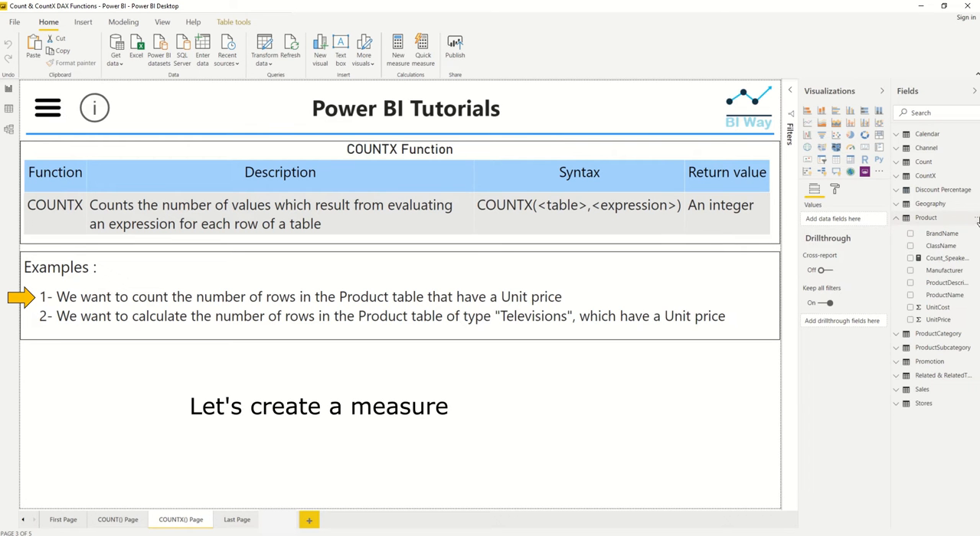
pyautogui.click(975, 218)
pyautogui.click(927, 229)
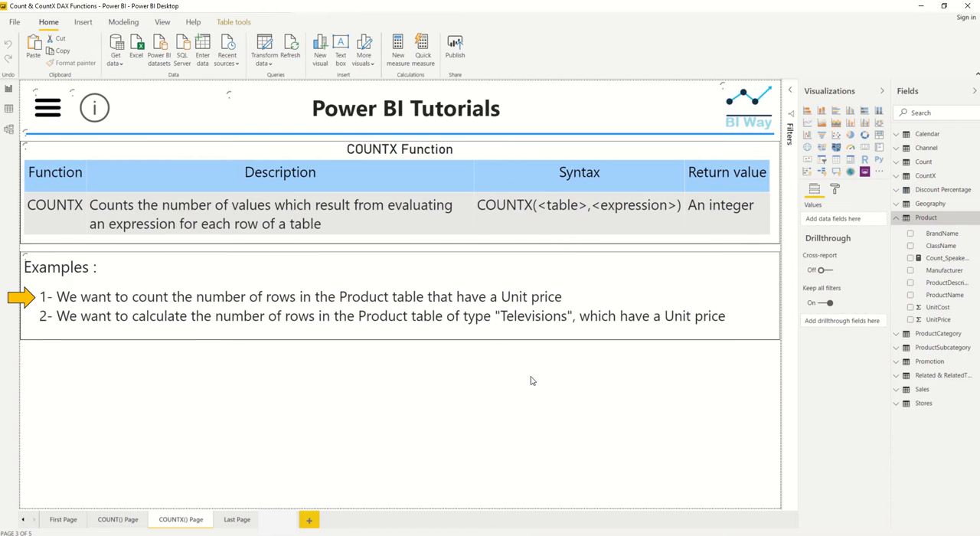
pyautogui.click(789, 86)
pyautogui.write('Count_Products ')
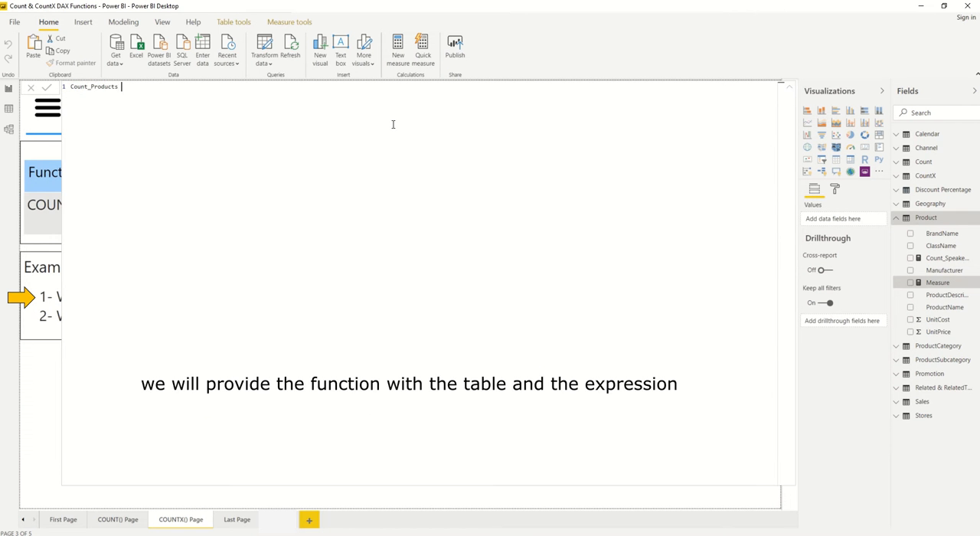
pyautogui.write('= Countx')
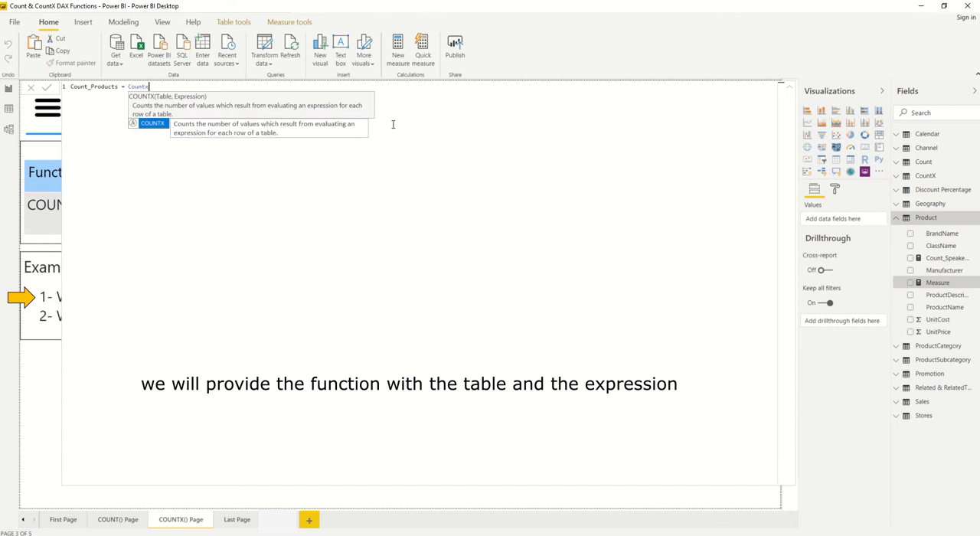
# Step: Define the Count_Products measure as COUNTX('Product','Product'[UnitPrice]) and commit it
pyautogui.press('Tab')
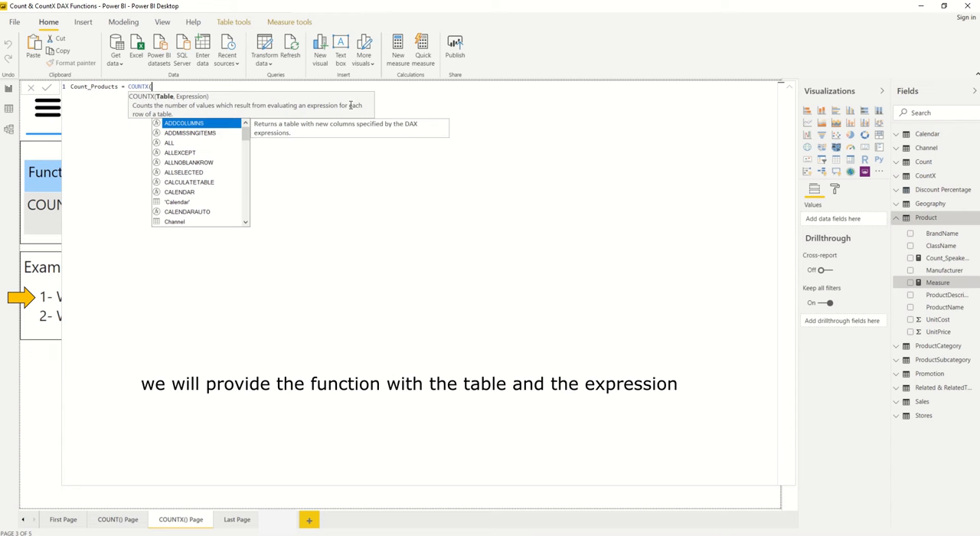
pyautogui.write('produc')
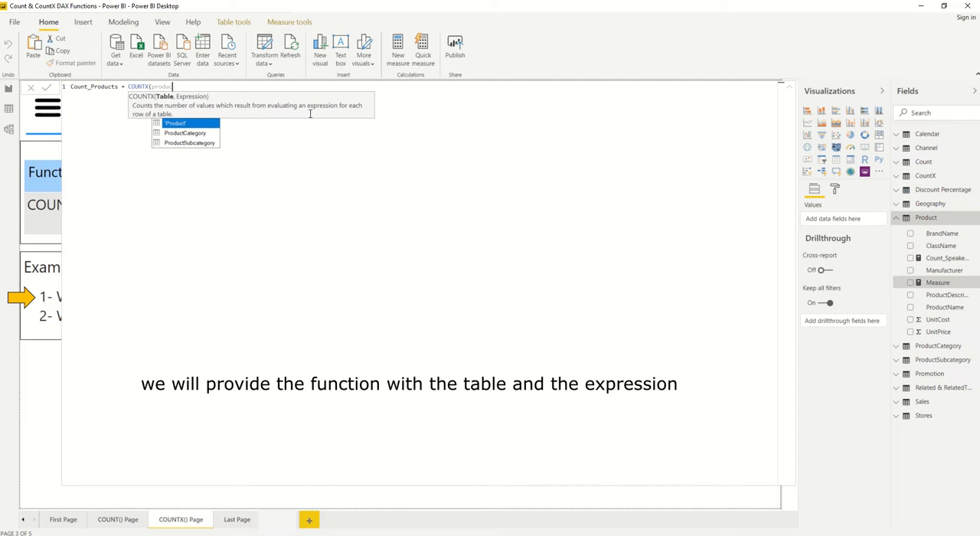
pyautogui.press('Tab')
pyautogui.write(',unit')
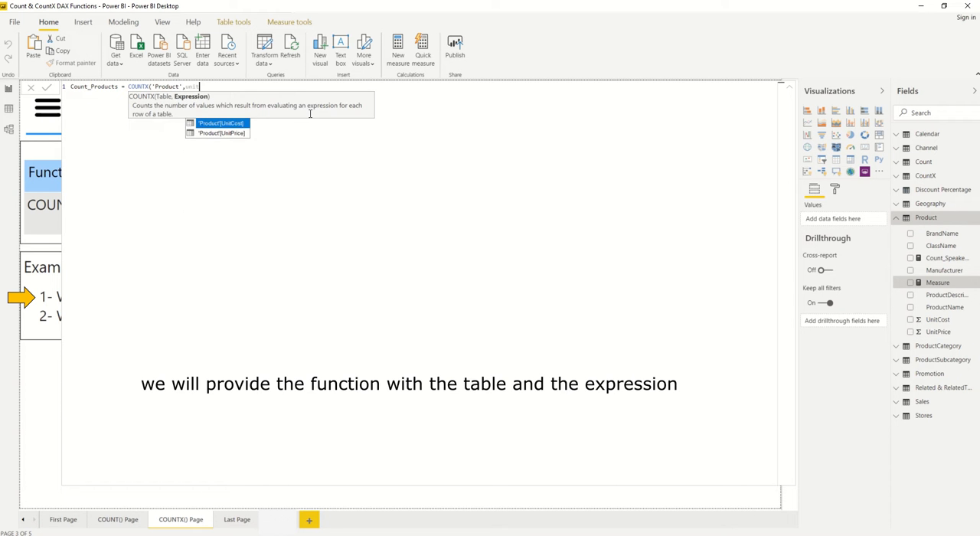
pyautogui.press('Down')
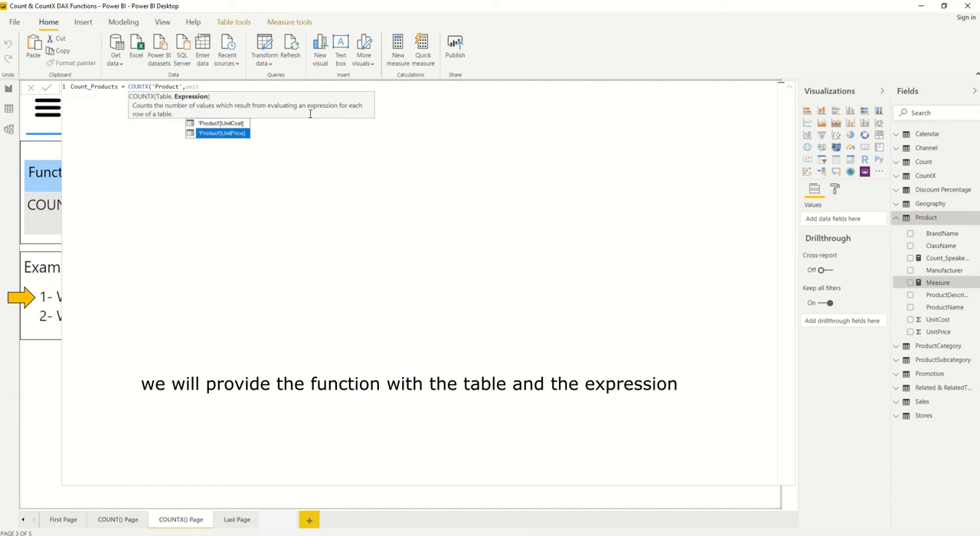
pyautogui.press('Tab')
pyautogui.write(')')
pyautogui.press('Return')
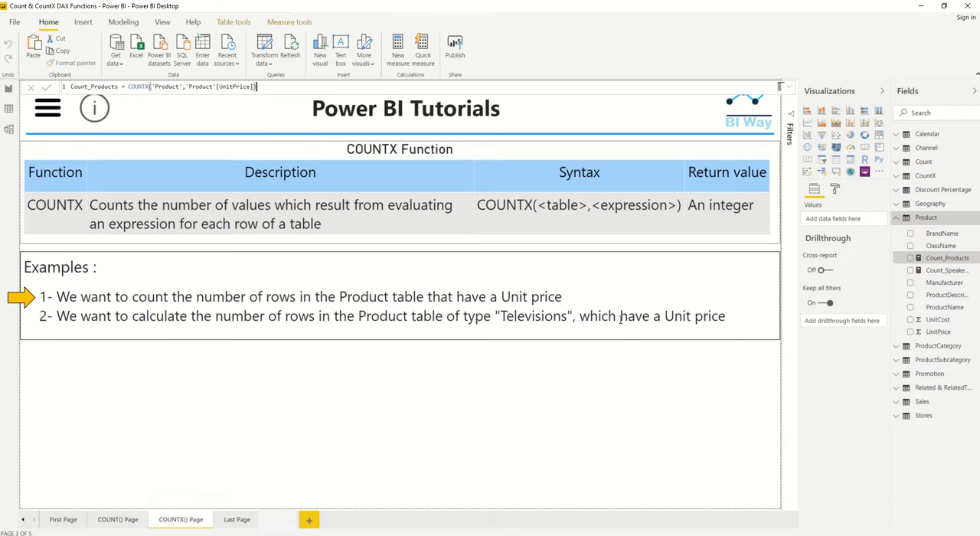
# Step: Show the Count_Products measure in a card visual narrowed to about a quarter of the page width below the examples
pyautogui.click(911, 258)
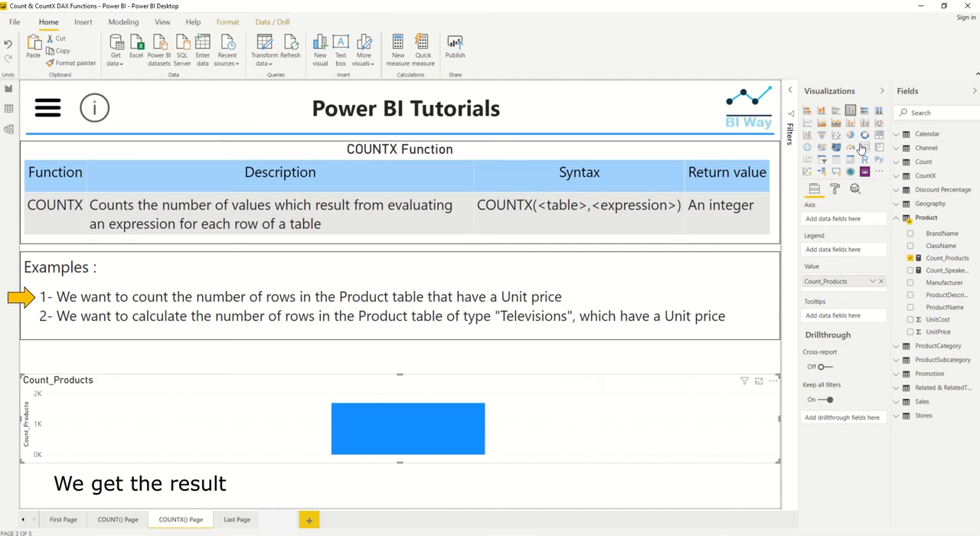
pyautogui.click(865, 147)
pyautogui.moveTo(777, 421); pyautogui.dragTo(202, 425)
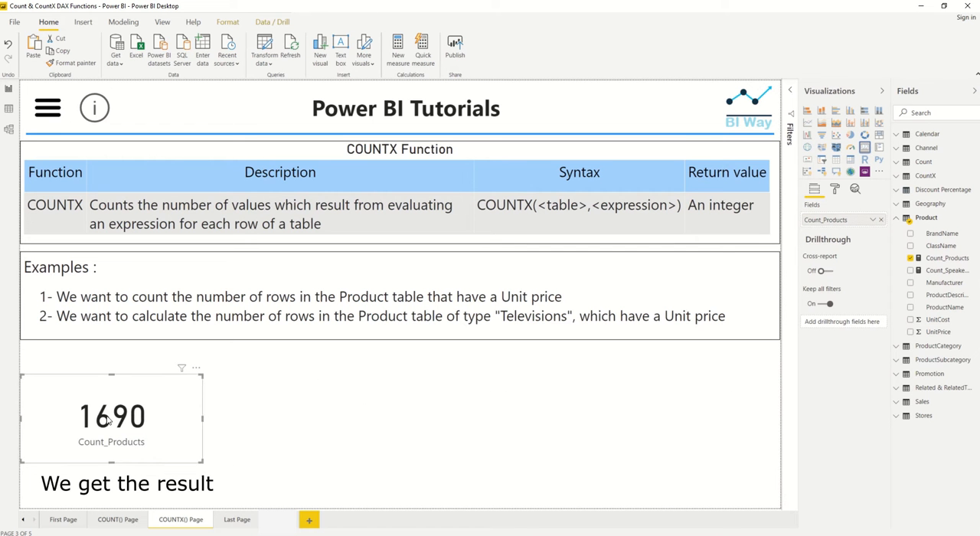
pyautogui.click(254, 426)
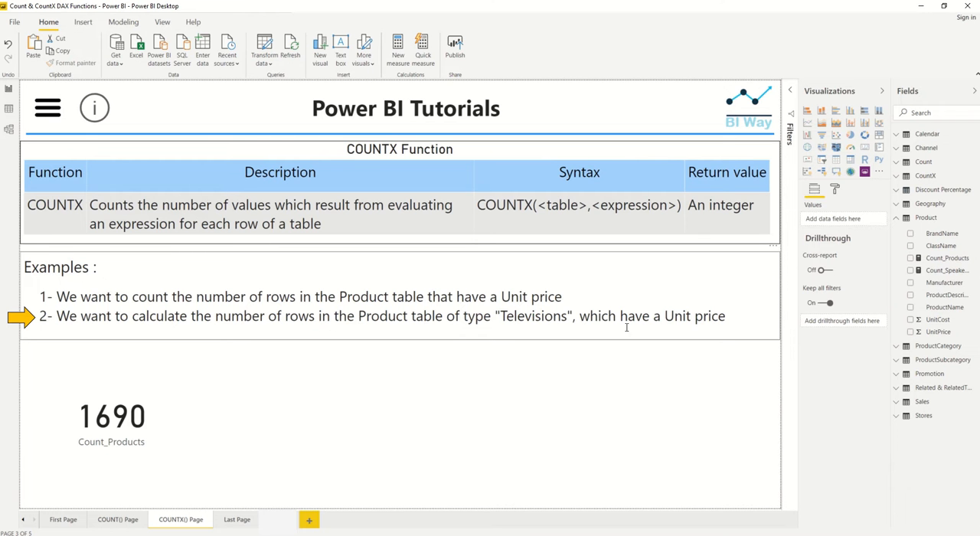
# Step: Start another new measure in the Product table and name it Count_TelevisionsProducts
pyautogui.click(977, 220)
pyautogui.click(956, 232)
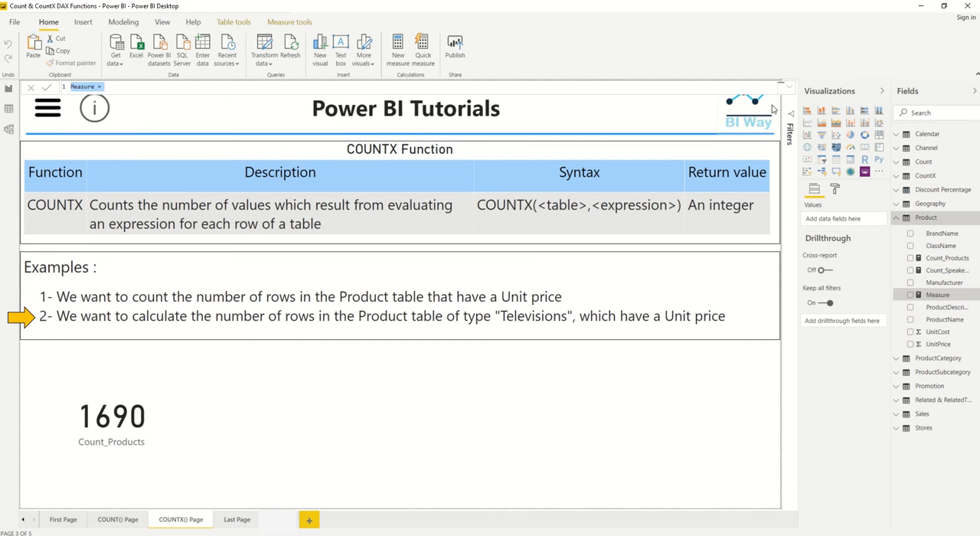
pyautogui.click(789, 87)
pyautogui.write('Count_TelevisionsProducts')
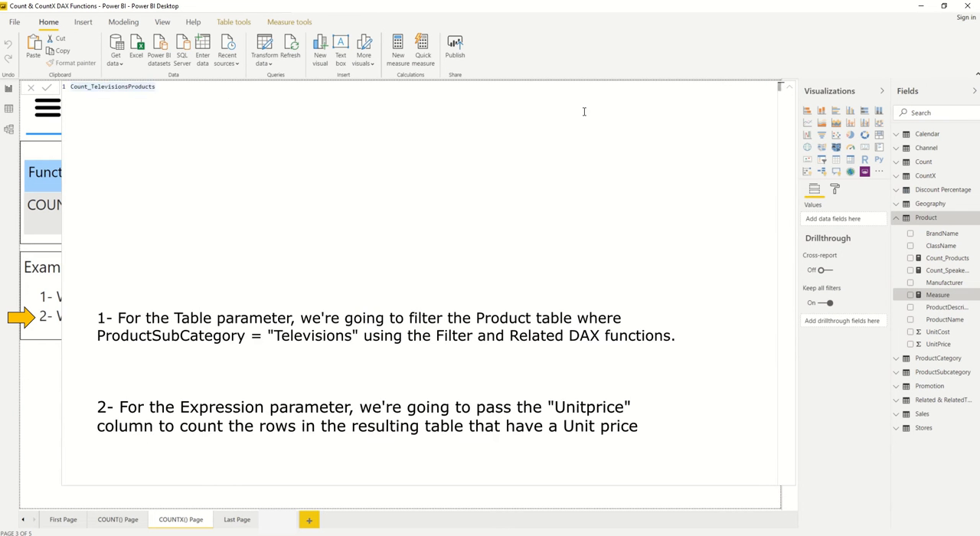
pyautogui.write('= ')
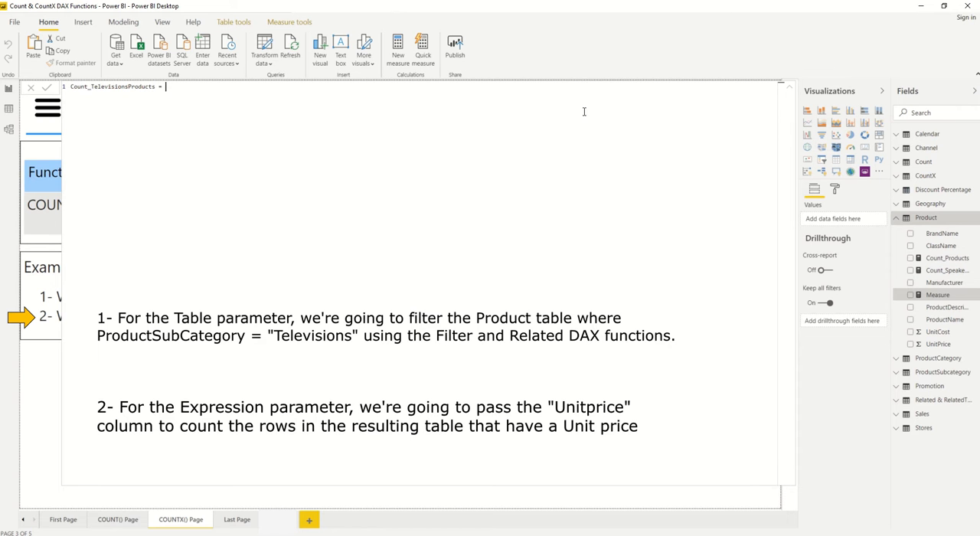
pyautogui.write('countx')
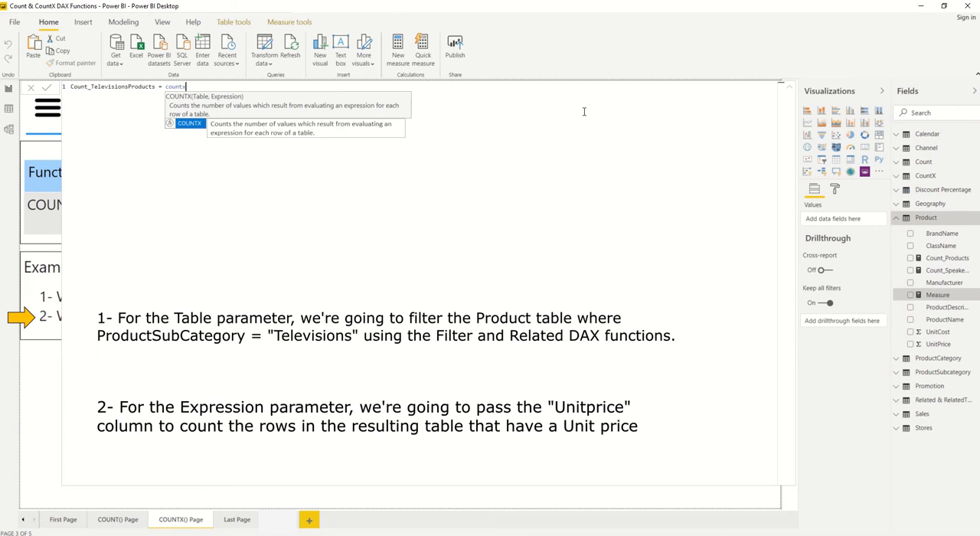
# Step: Begin the measure's formula with COUNTX over a FILTER of the 'Product' table
pyautogui.press('Tab')
pyautogui.write('filter')
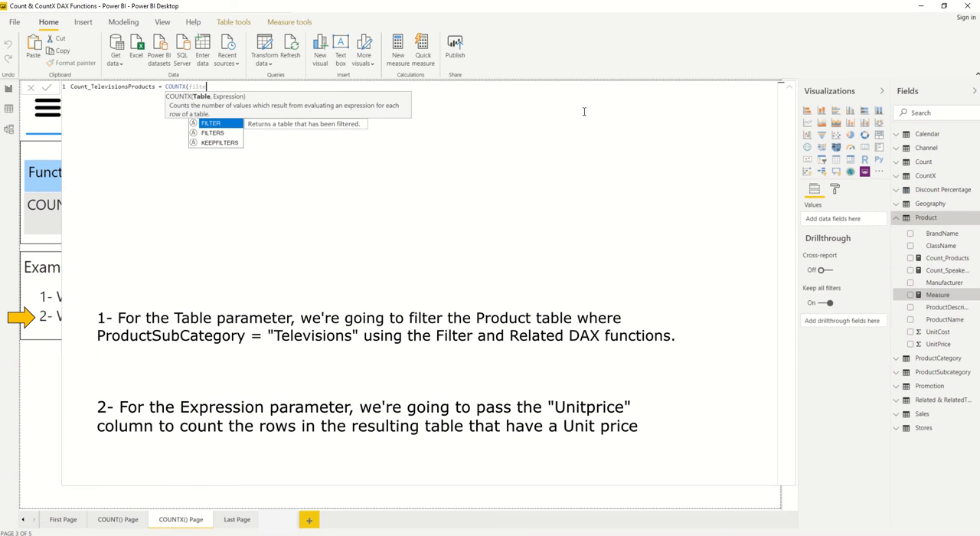
pyautogui.press('Tab')
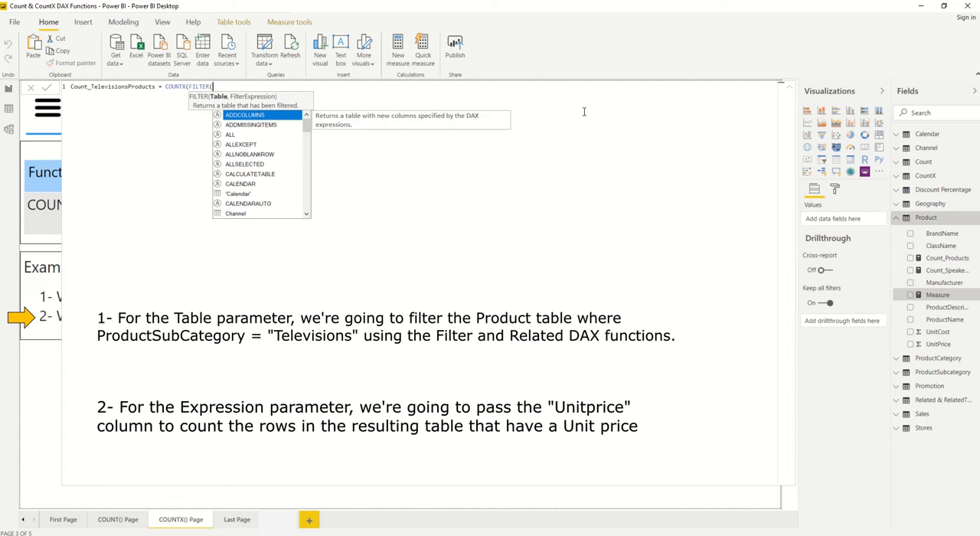
pyautogui.write('produ')
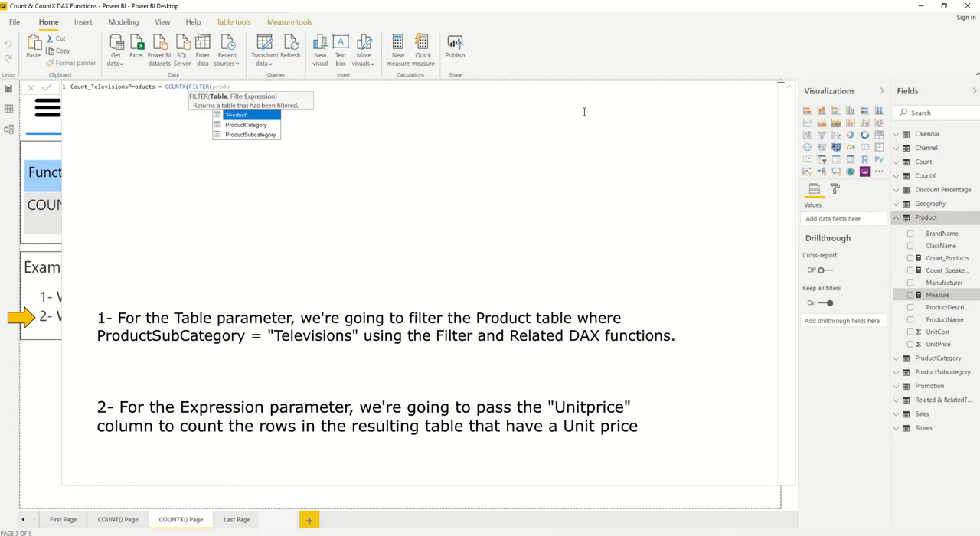
pyautogui.press('Tab')
# Step: Set the filter condition to RELATED(ProductSubcategory[ProductSubcategory])="Televisions" and close the FILTER function
pyautogui.write(',related')
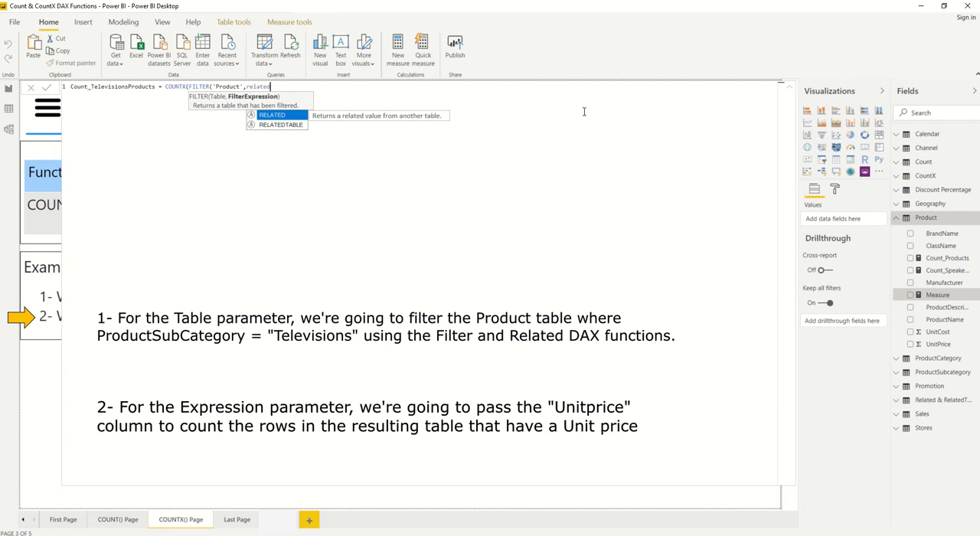
pyautogui.press('Tab')
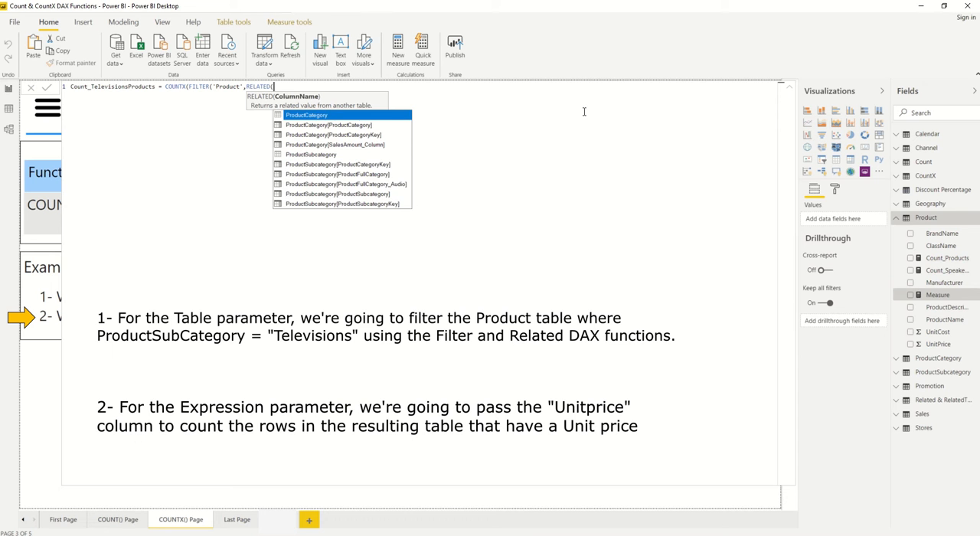
pyautogui.write('subcate')
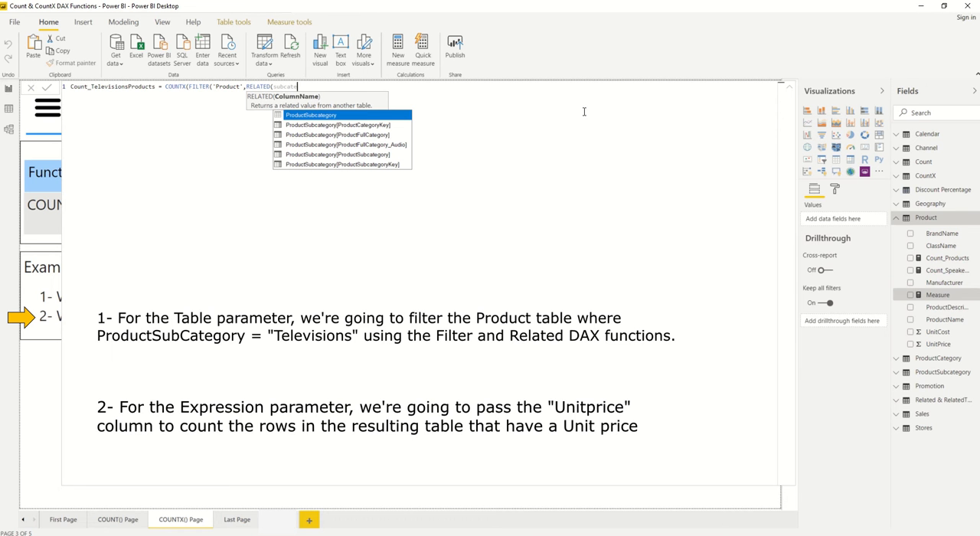
pyautogui.write('g')
pyautogui.click(361, 154)
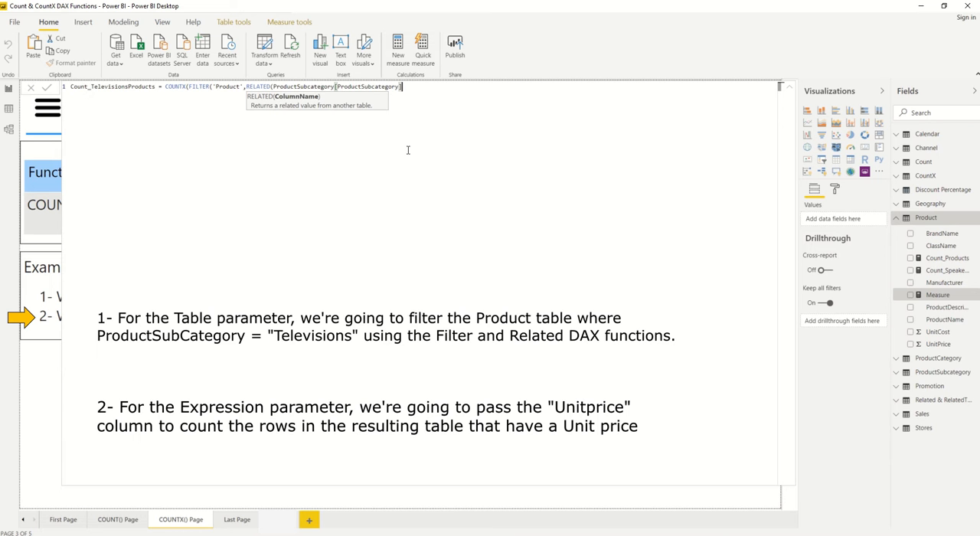
pyautogui.write(')=""')
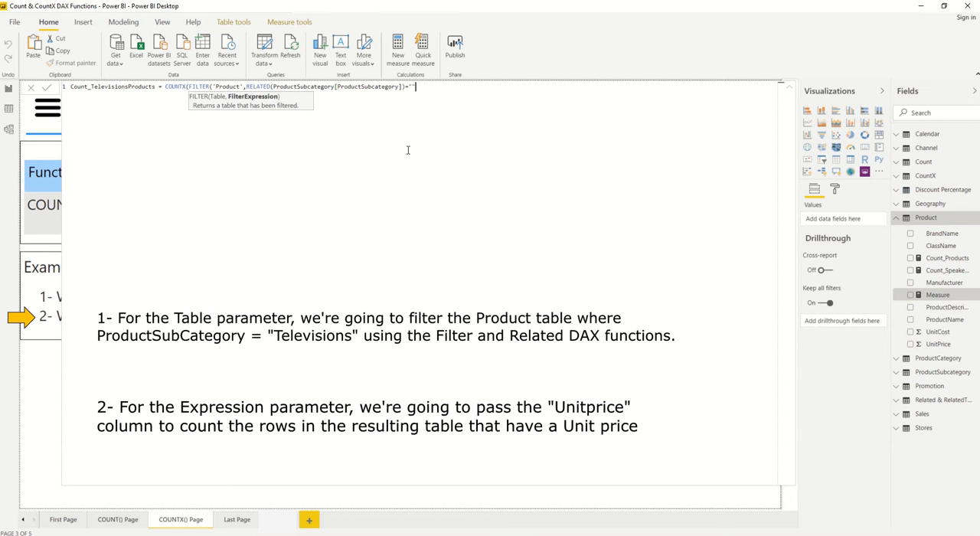
pyautogui.write('Televisions")')
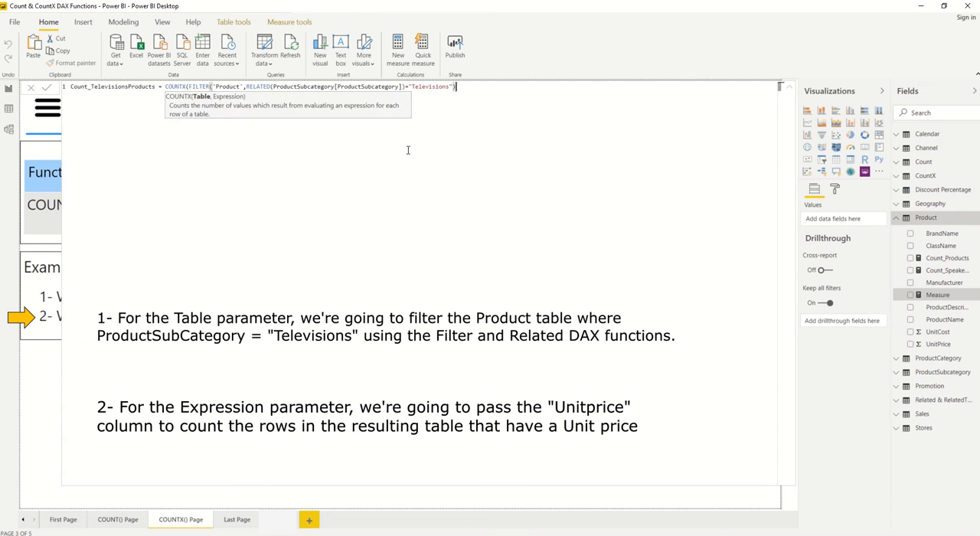
pyautogui.write(',unit')
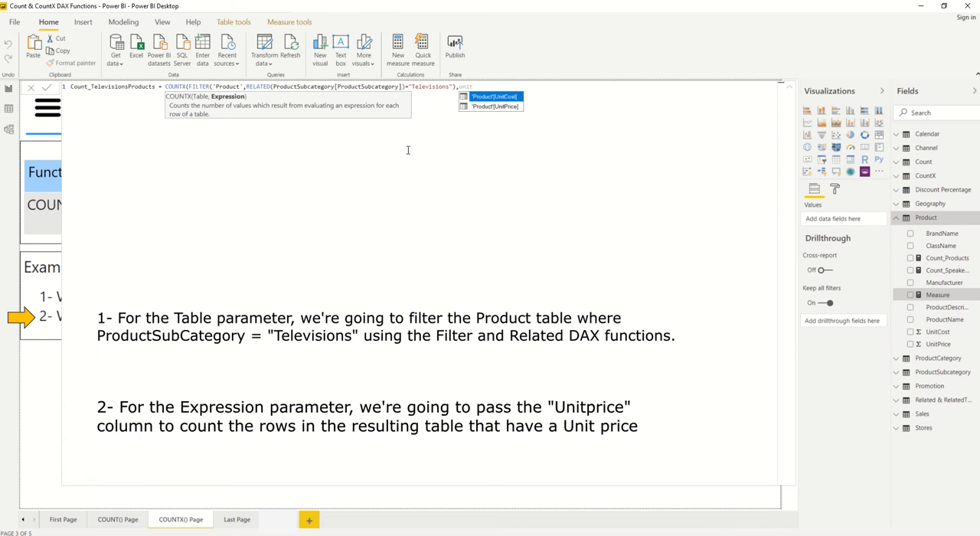
# Step: Add 'Product'[UnitPrice] as the COUNTX expression, close the formula and commit the measure
pyautogui.press('Down')
pyautogui.press('Tab')
pyautogui.write(')')
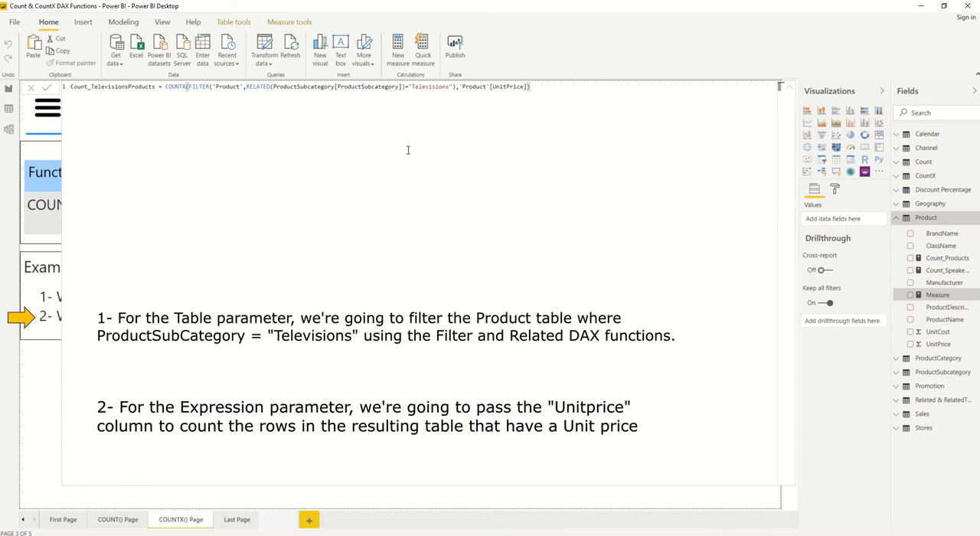
pyautogui.press('Return')
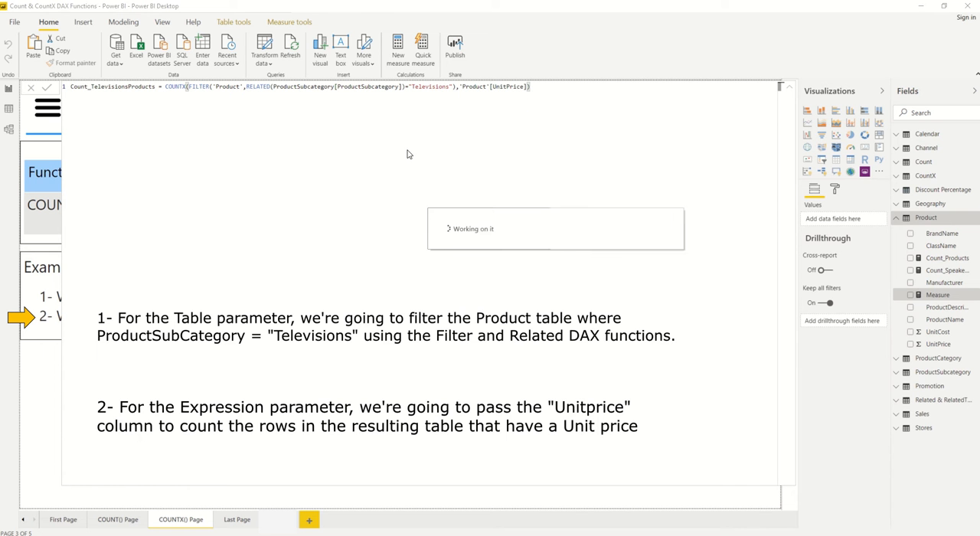